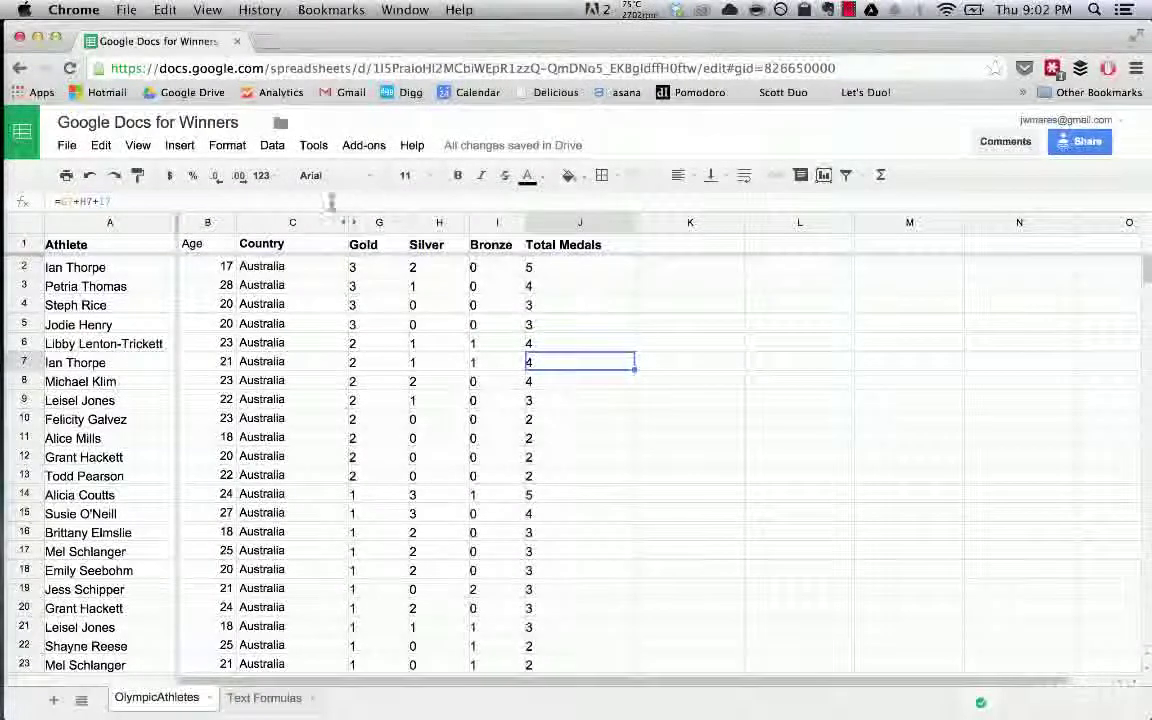
Open the Insert menu in the OlympicAthletes sheet
{"action": "left_click", "coordinate": [180, 146]}
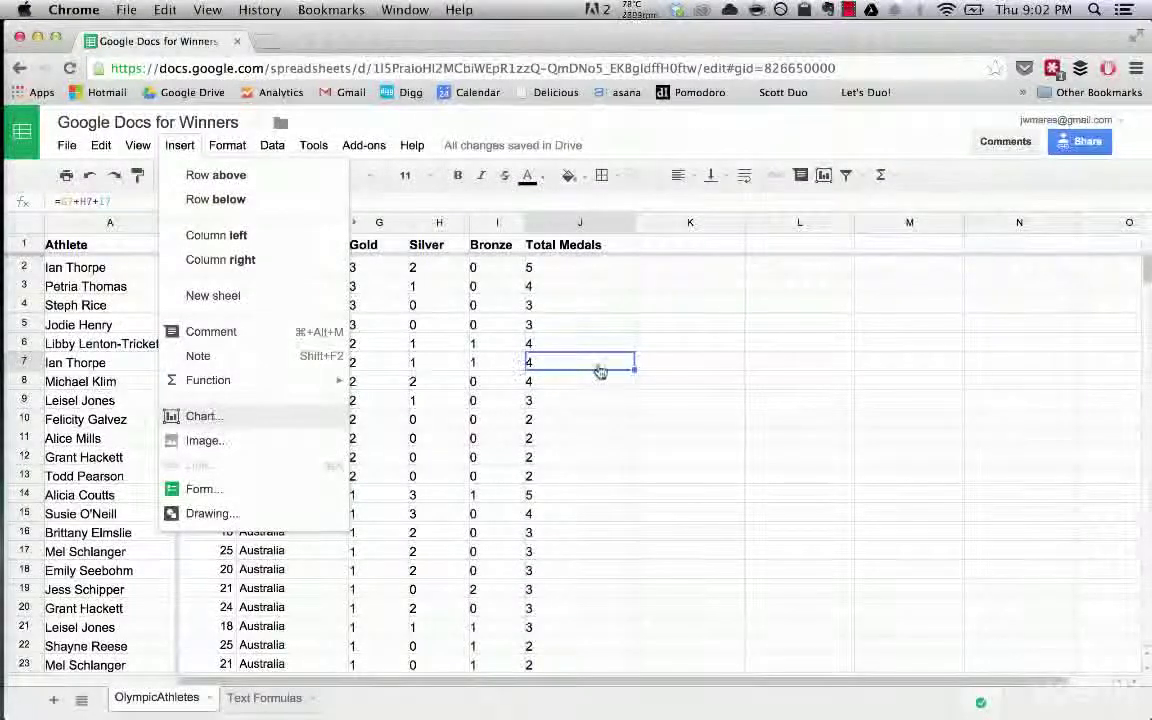
Insert a chart whose data ranges are column J (Total Medals) and column B (Age)
{"action": "left_click", "coordinate": [200, 416]}
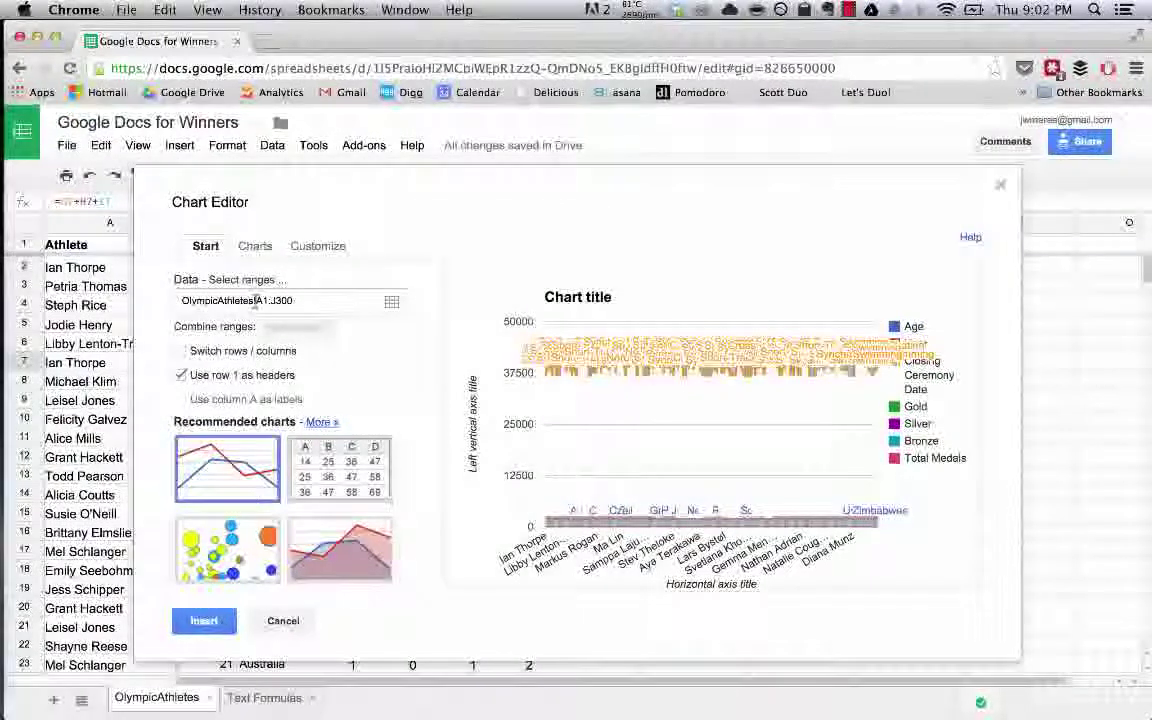
{"action": "left_click", "coordinate": [391, 302]}
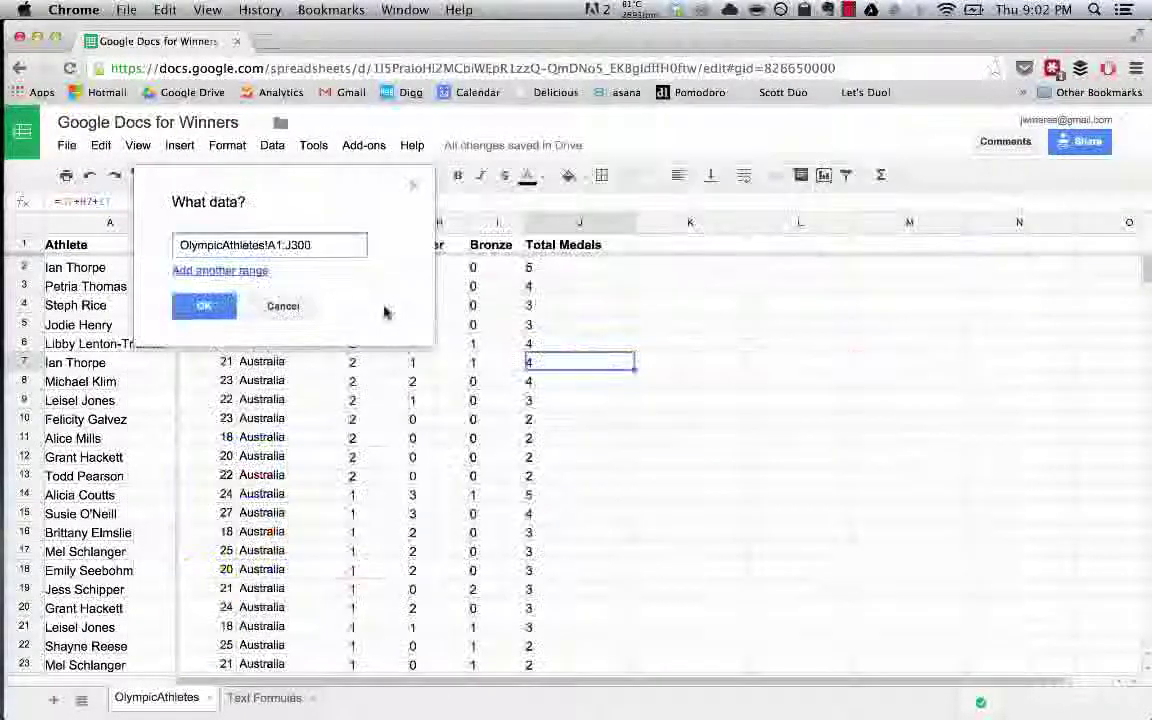
{"action": "left_click_drag", "start_coordinate": [284, 194], "coordinate": [798, 215]}
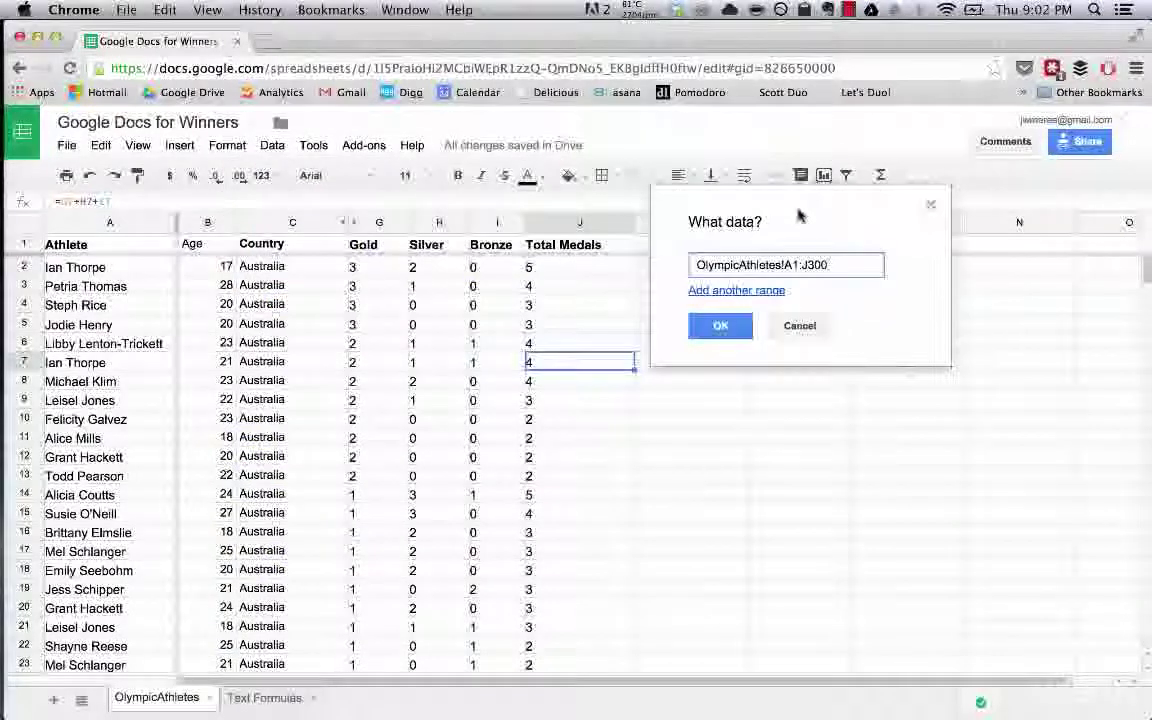
{"action": "left_click", "coordinate": [583, 222]}
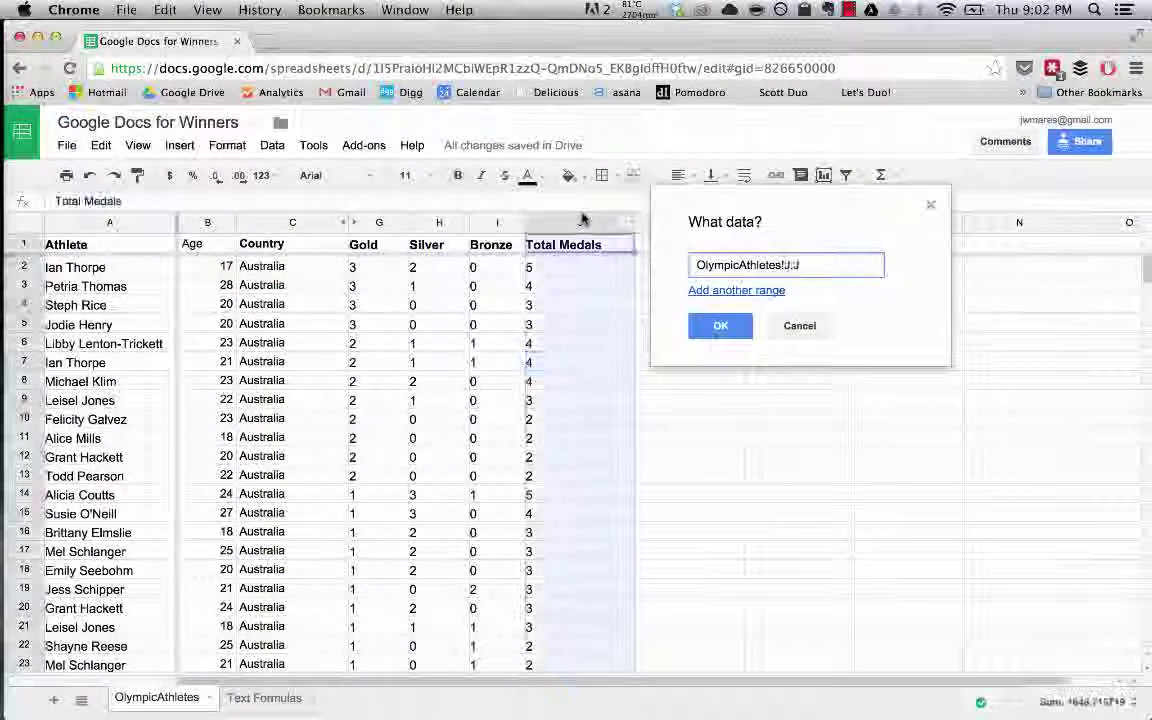
{"action": "left_click", "coordinate": [734, 291]}
{"action": "left_click", "coordinate": [200, 230]}
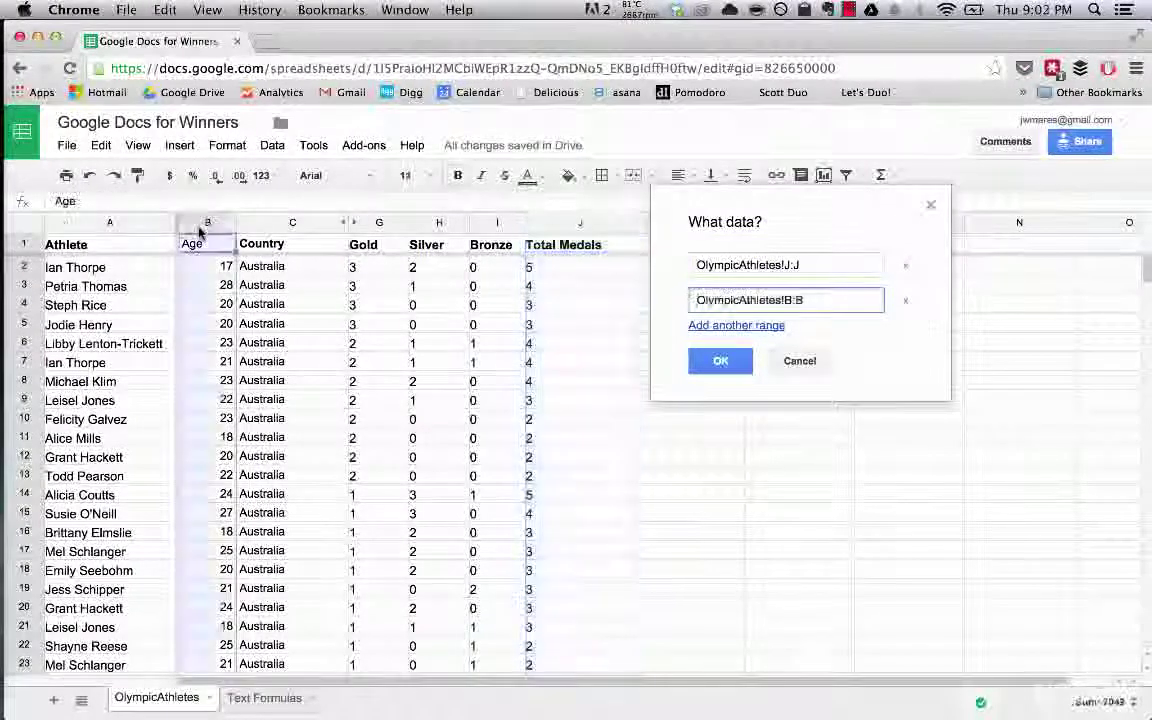
{"action": "left_click", "coordinate": [745, 368]}
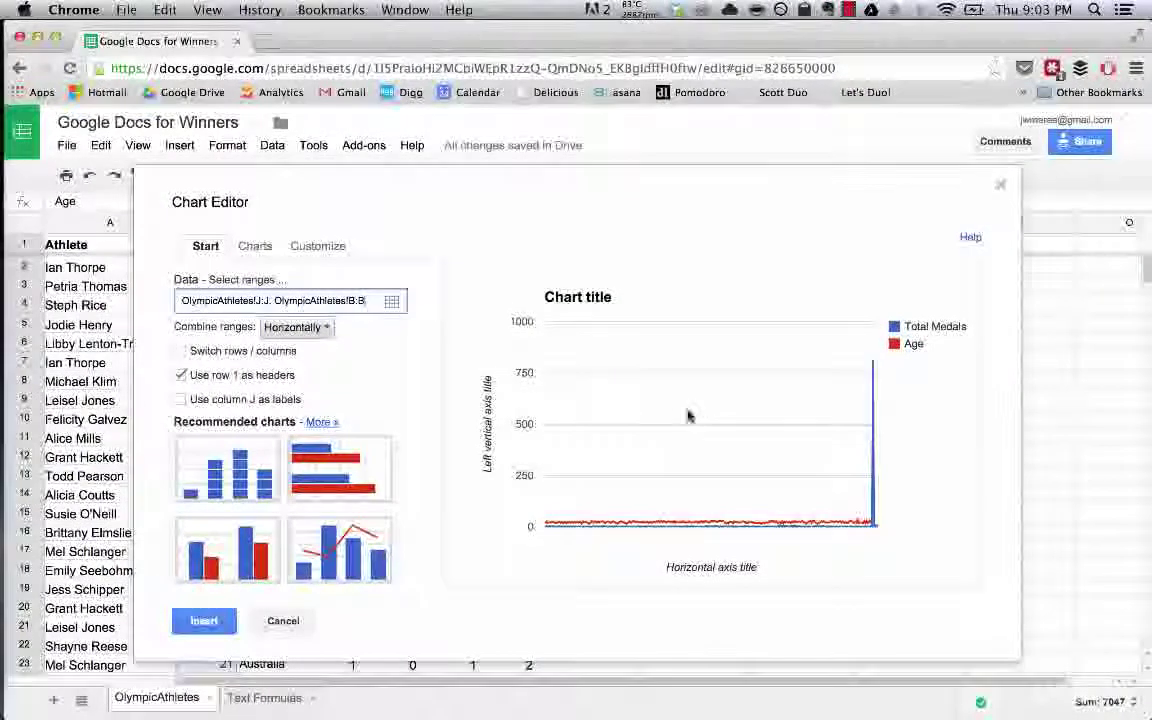
Leave 'Use column J as labels' unchecked in the Chart Editor
{"action": "left_click", "coordinate": [182, 402]}
{"action": "left_click", "coordinate": [182, 402]}
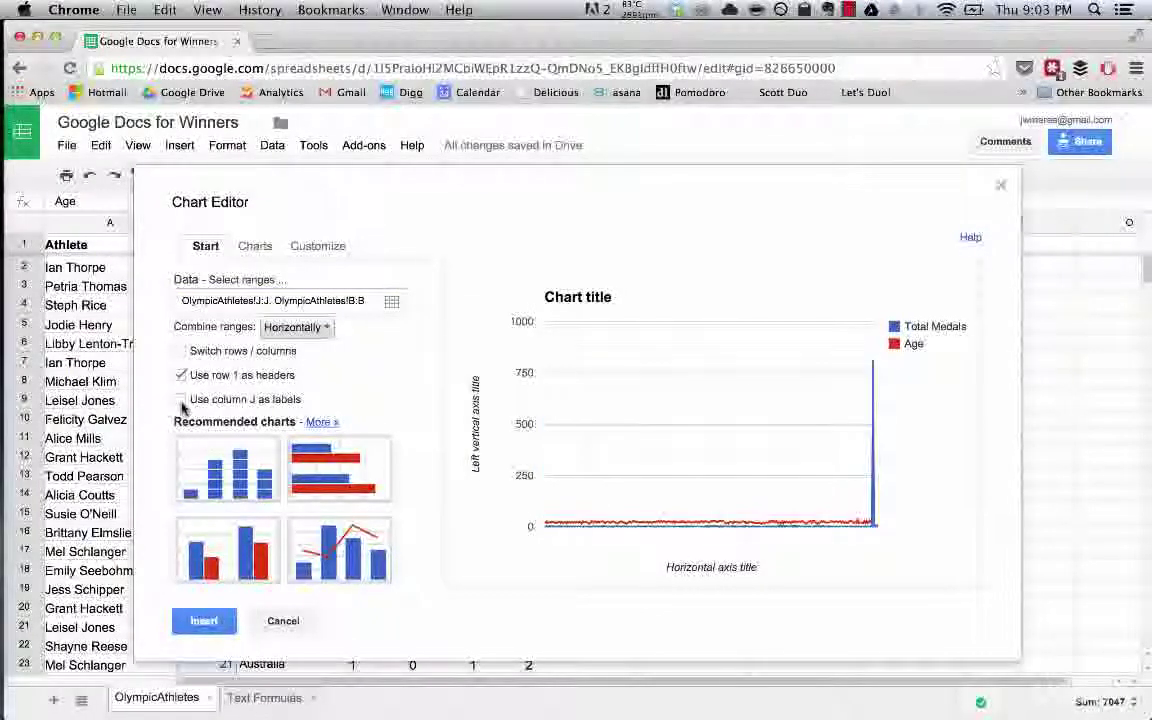
{"action": "left_click_drag", "start_coordinate": [417, 226], "coordinate": [436, 251]}
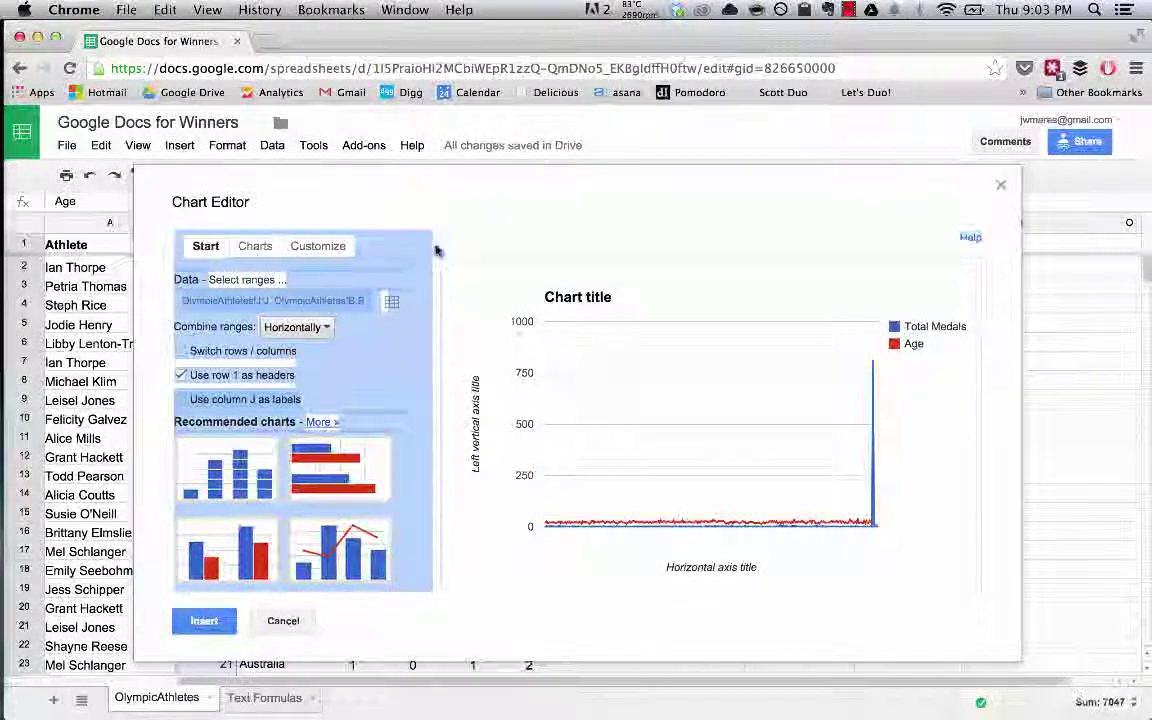
{"action": "left_click", "coordinate": [182, 401]}
{"action": "left_click", "coordinate": [182, 400]}
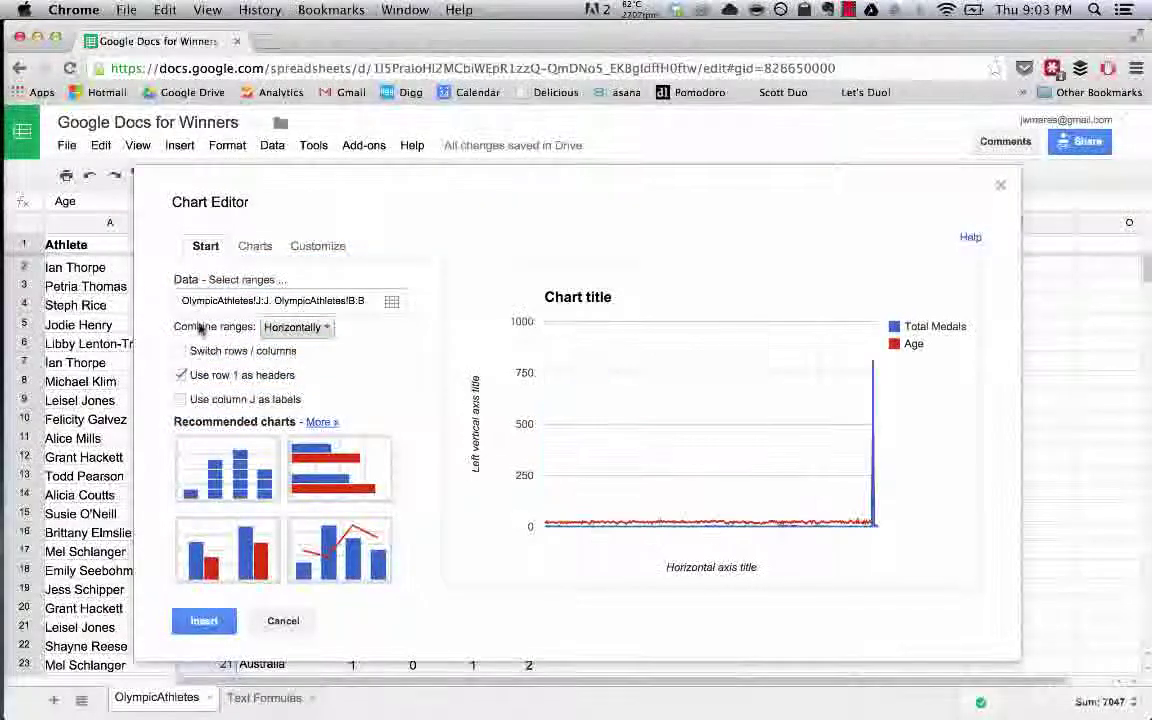
Change the chart type to the plain Scatter style and insert it
{"action": "left_click", "coordinate": [254, 246]}
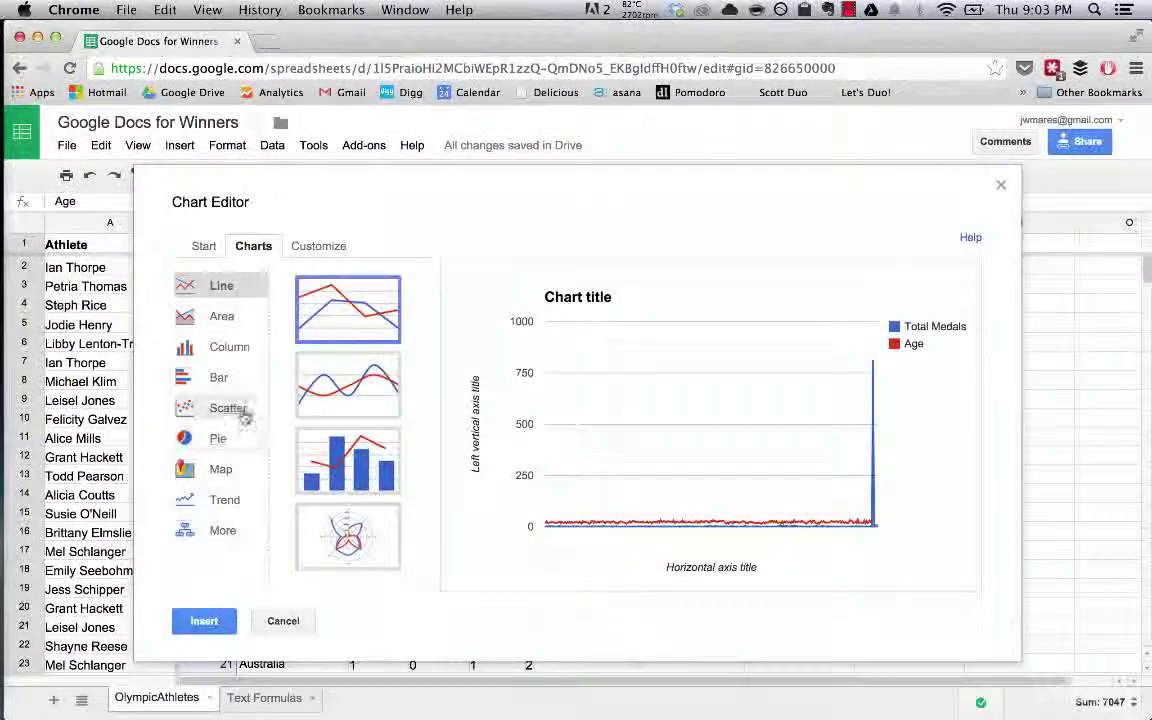
{"action": "left_click", "coordinate": [240, 408]}
{"action": "left_click", "coordinate": [323, 314]}
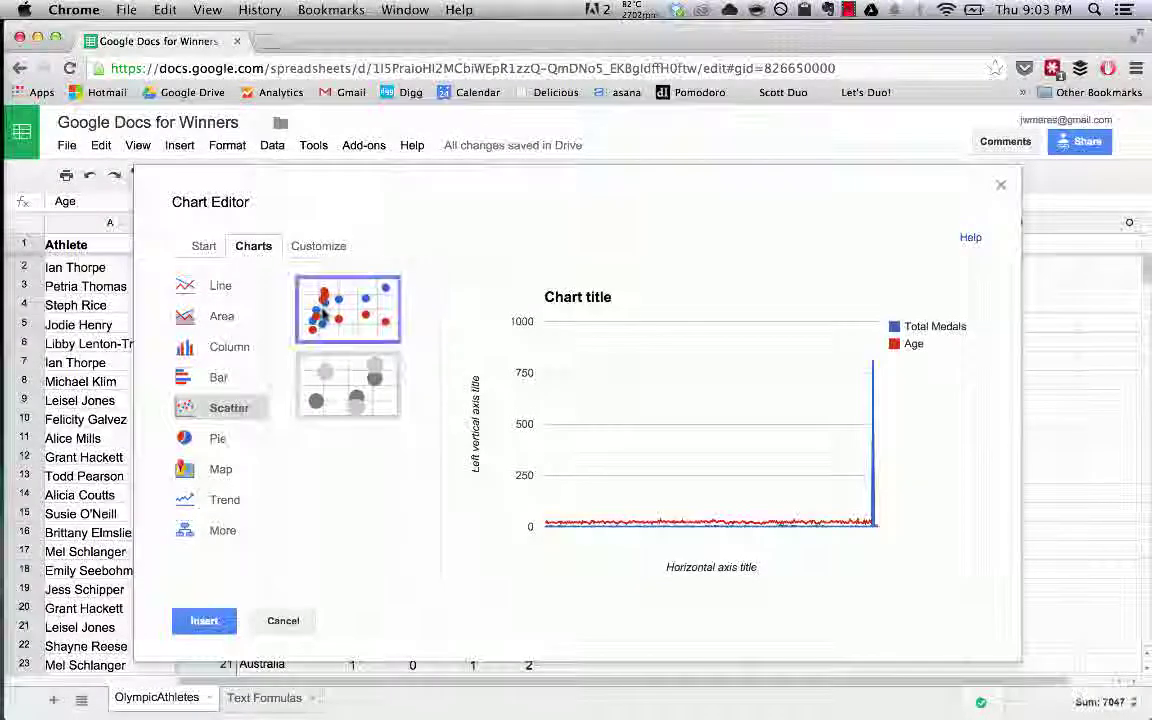
{"action": "left_click", "coordinate": [205, 621]}
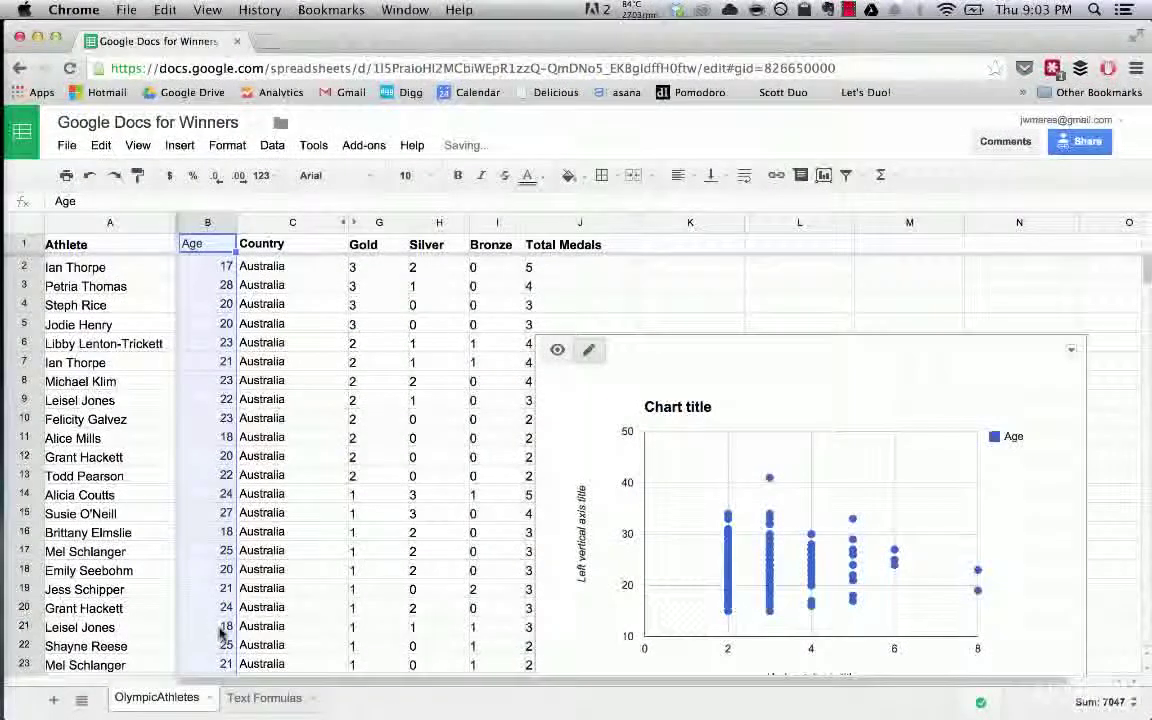
Move the scatter chart up and left beside the athlete data, then select its Age points
{"action": "left_click_drag", "start_coordinate": [805, 363], "coordinate": [710, 284]}
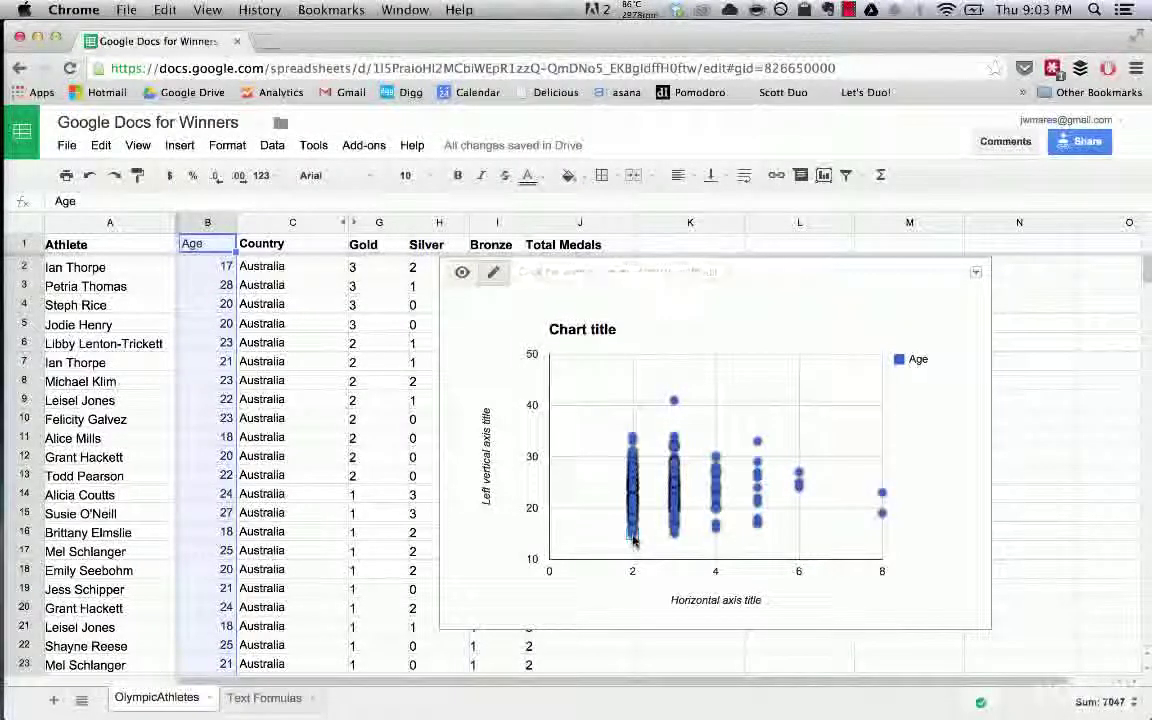
{"action": "left_click", "coordinate": [633, 535]}
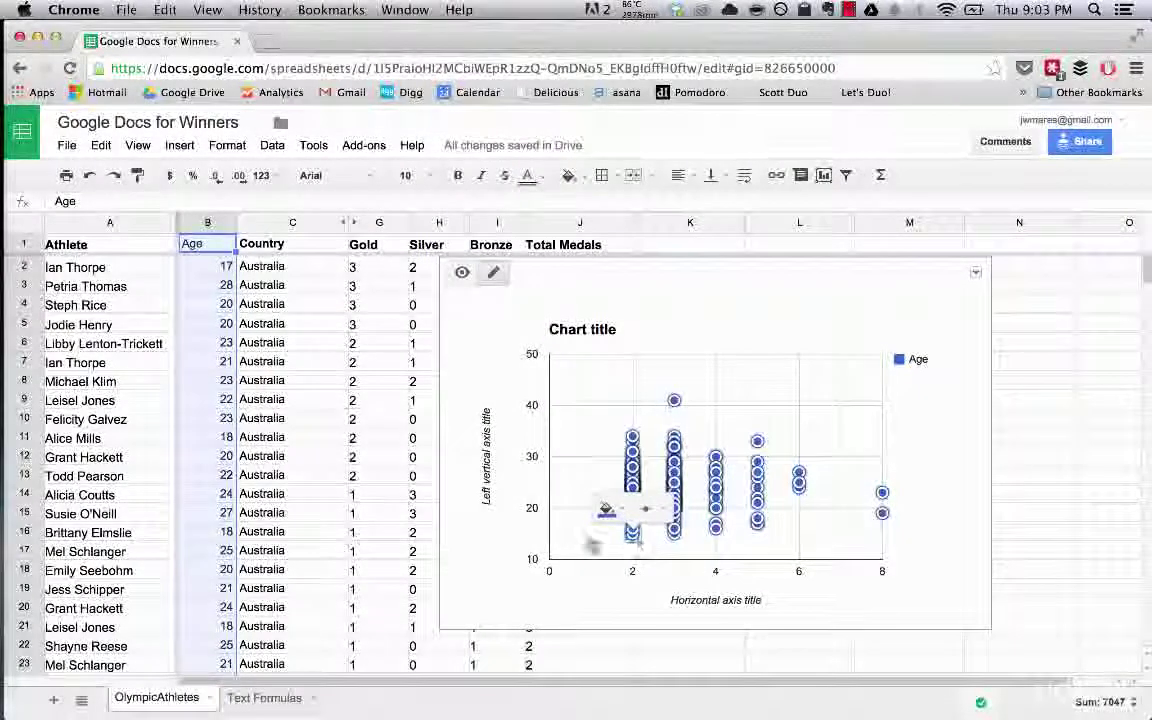
Title the vertical axis 'age' and the horizontal axis 'medals'
{"action": "left_click", "coordinate": [556, 540]}
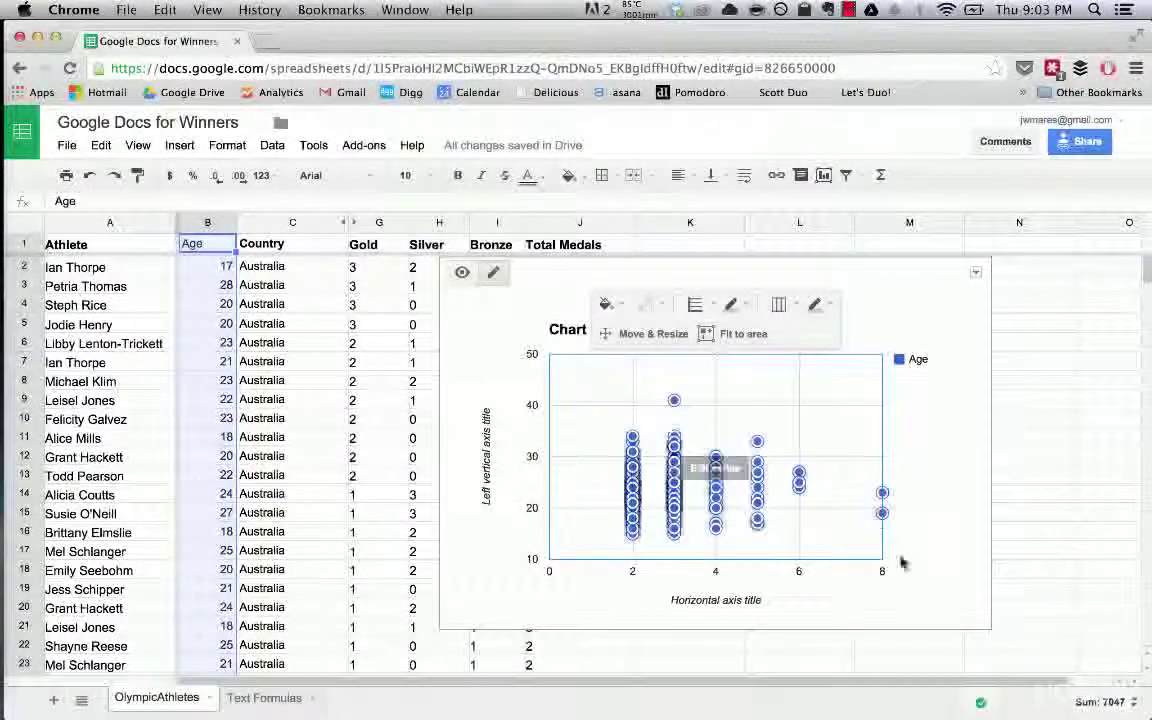
{"action": "left_click", "coordinate": [490, 470]}
{"action": "left_click", "coordinate": [490, 470]}
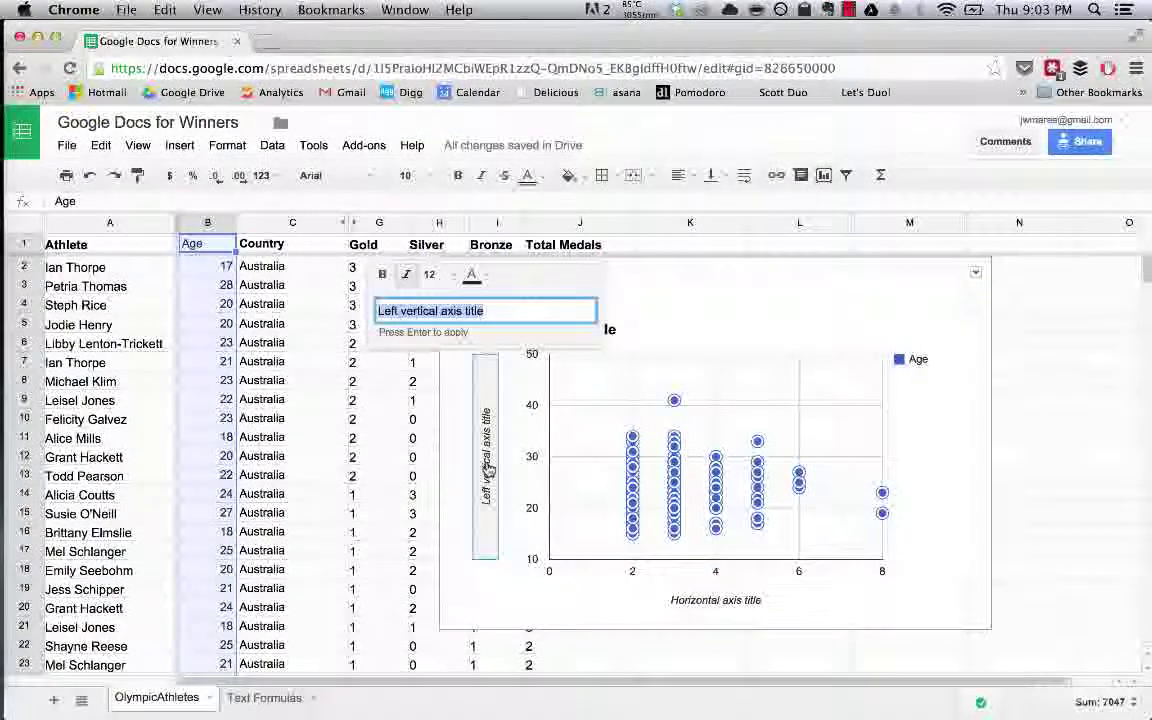
{"action": "type", "text": "age"}
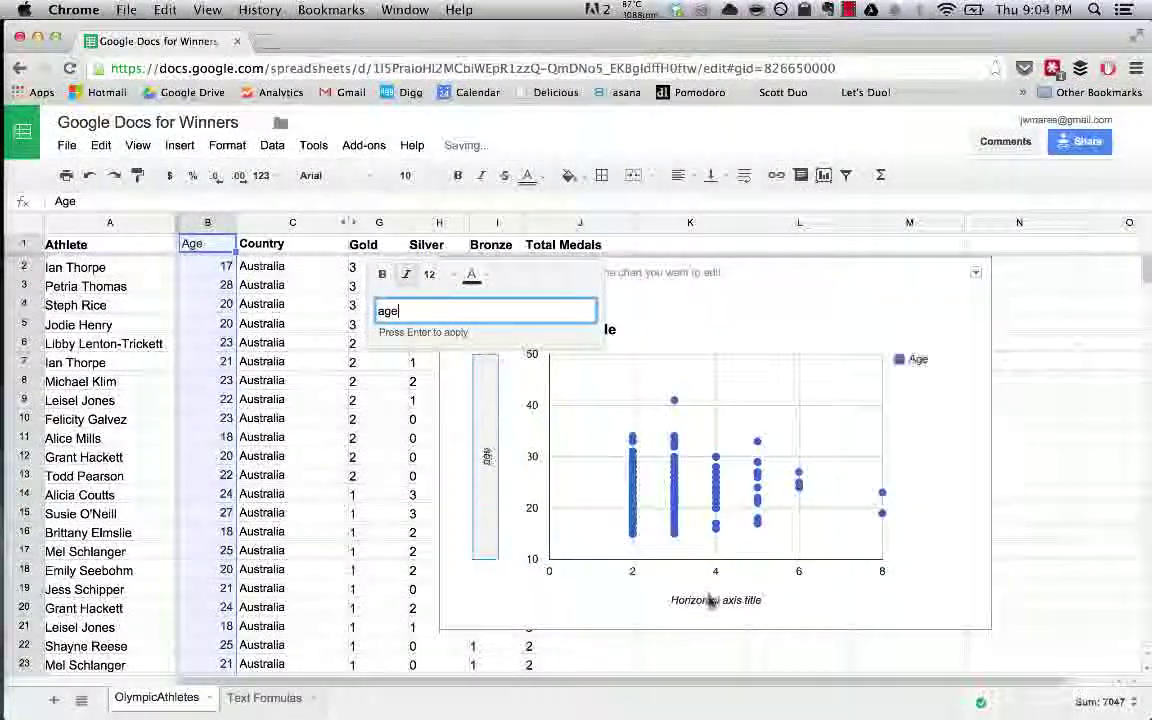
{"action": "left_click", "coordinate": [710, 599]}
{"action": "type", "text": "medals"}
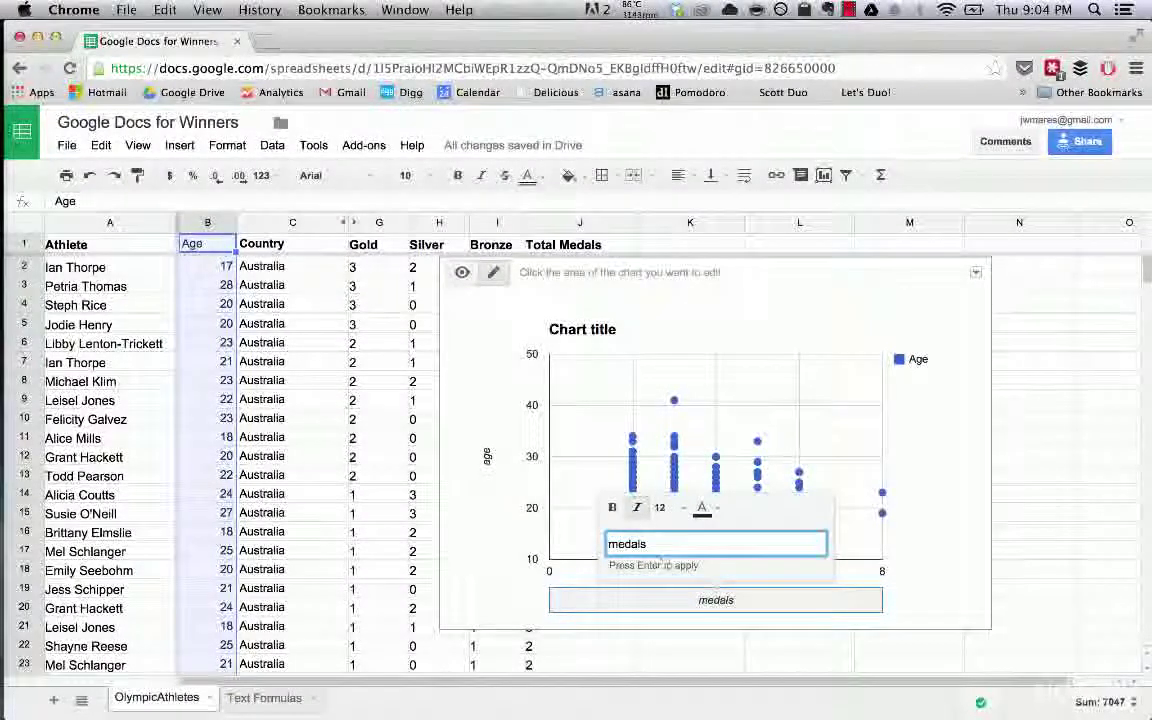
{"action": "key", "text": "Return"}
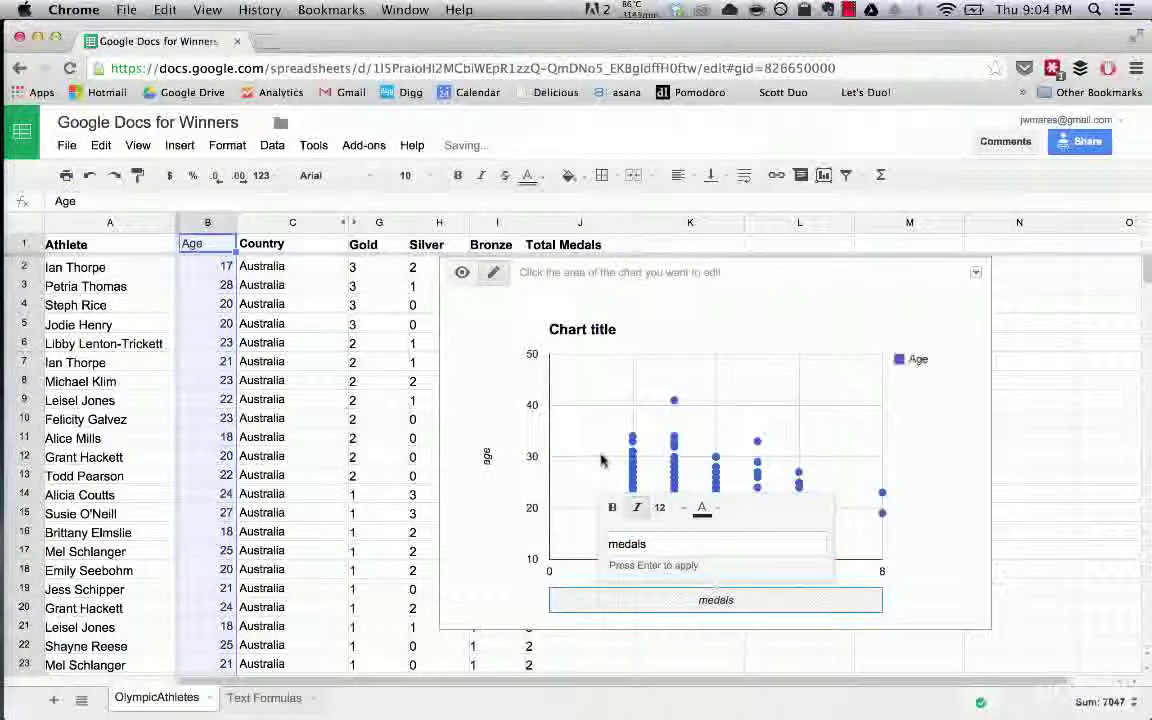
{"action": "left_click", "coordinate": [601, 459]}
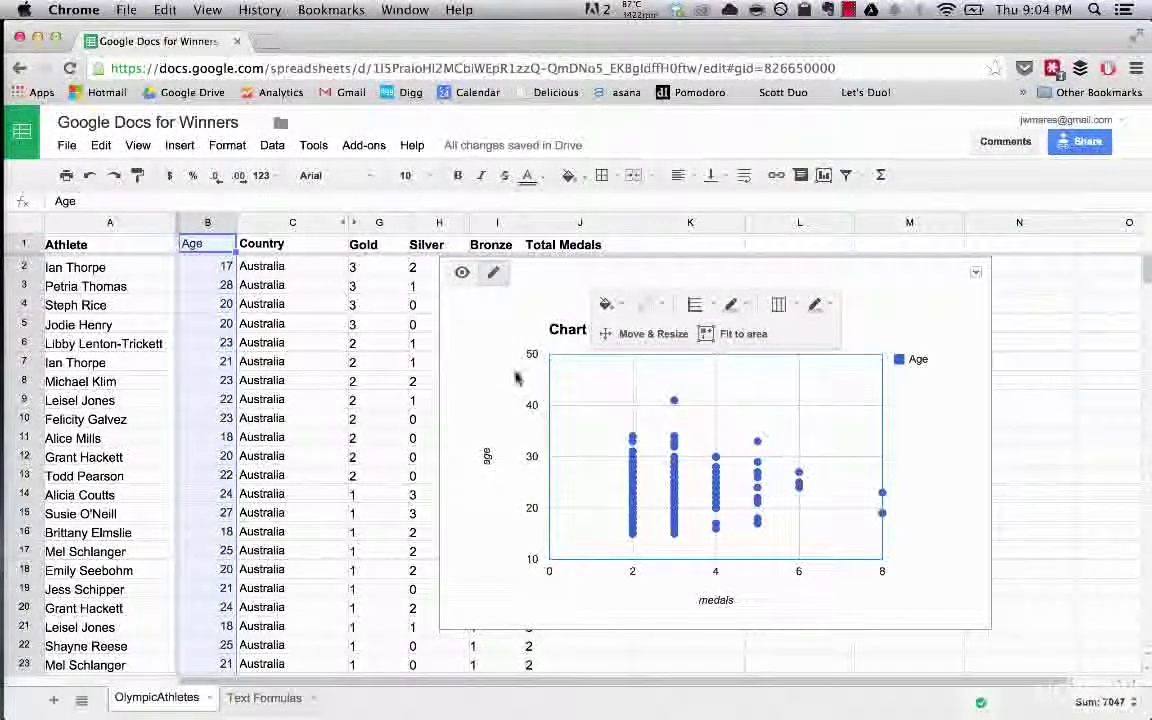
Open the chart's Advanced edit window on the Start data settings
{"action": "left_click", "coordinate": [907, 283]}
{"action": "left_click", "coordinate": [975, 272]}
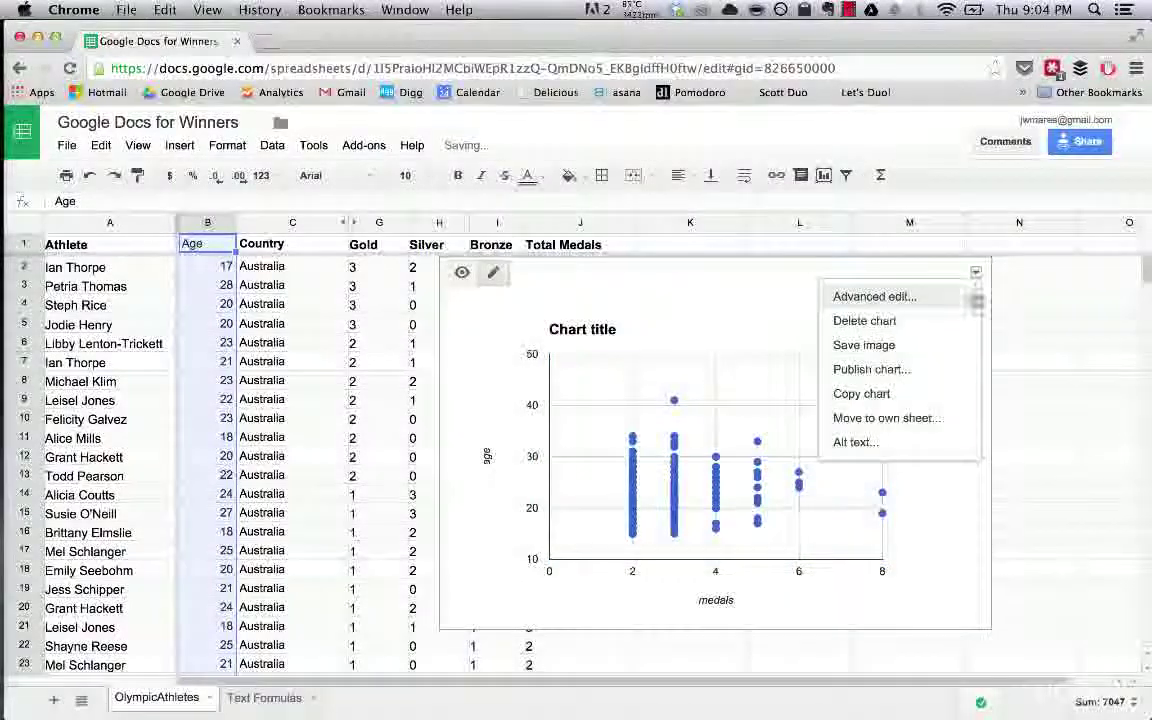
{"action": "left_click", "coordinate": [917, 304]}
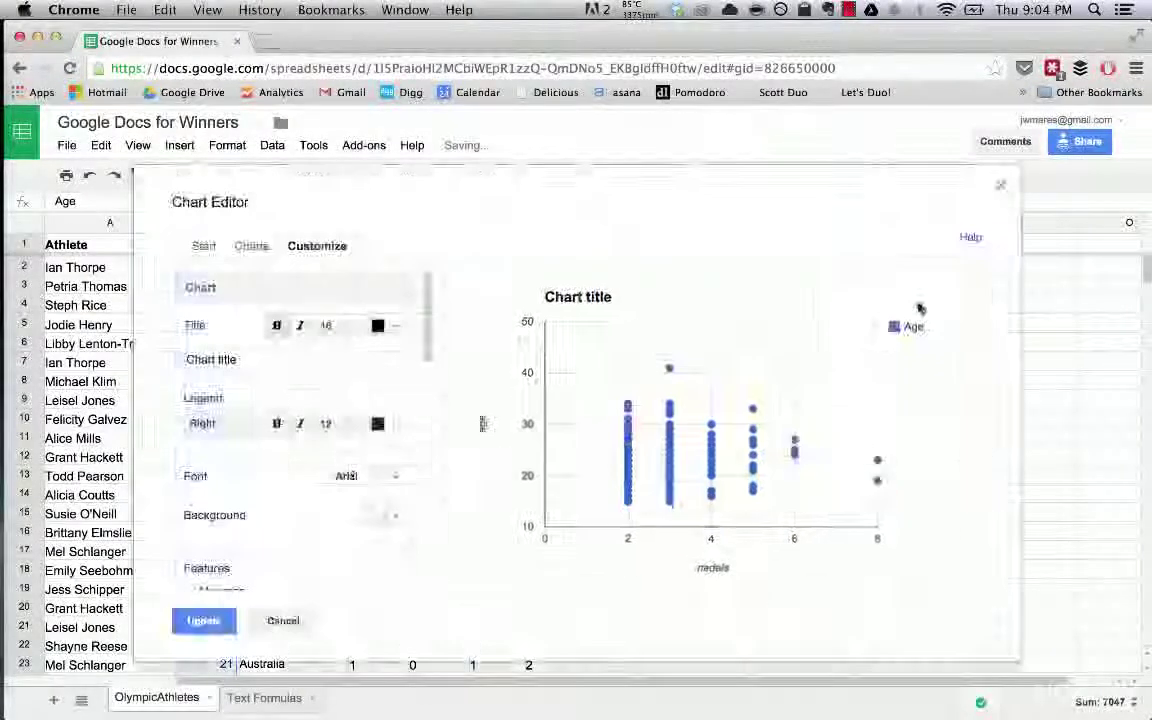
{"action": "left_click", "coordinate": [205, 246]}
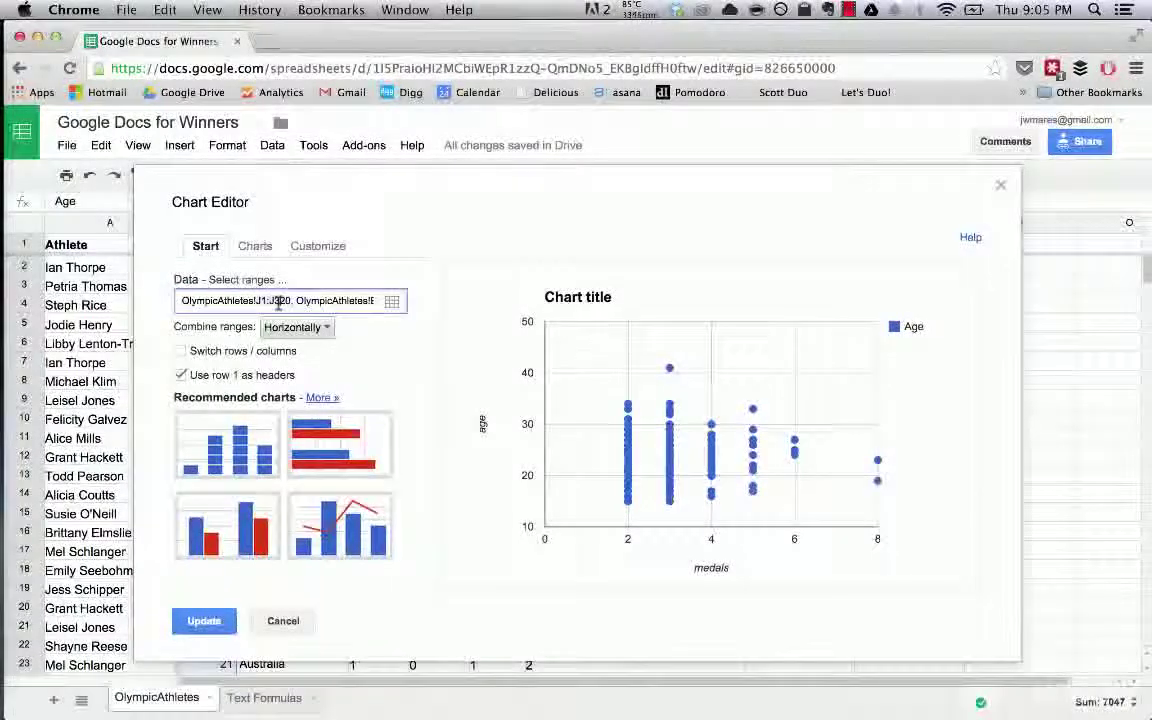
Replace the Total Medals range J1:J320 with the Gold column G and update the chart
{"action": "left_click", "coordinate": [391, 301]}
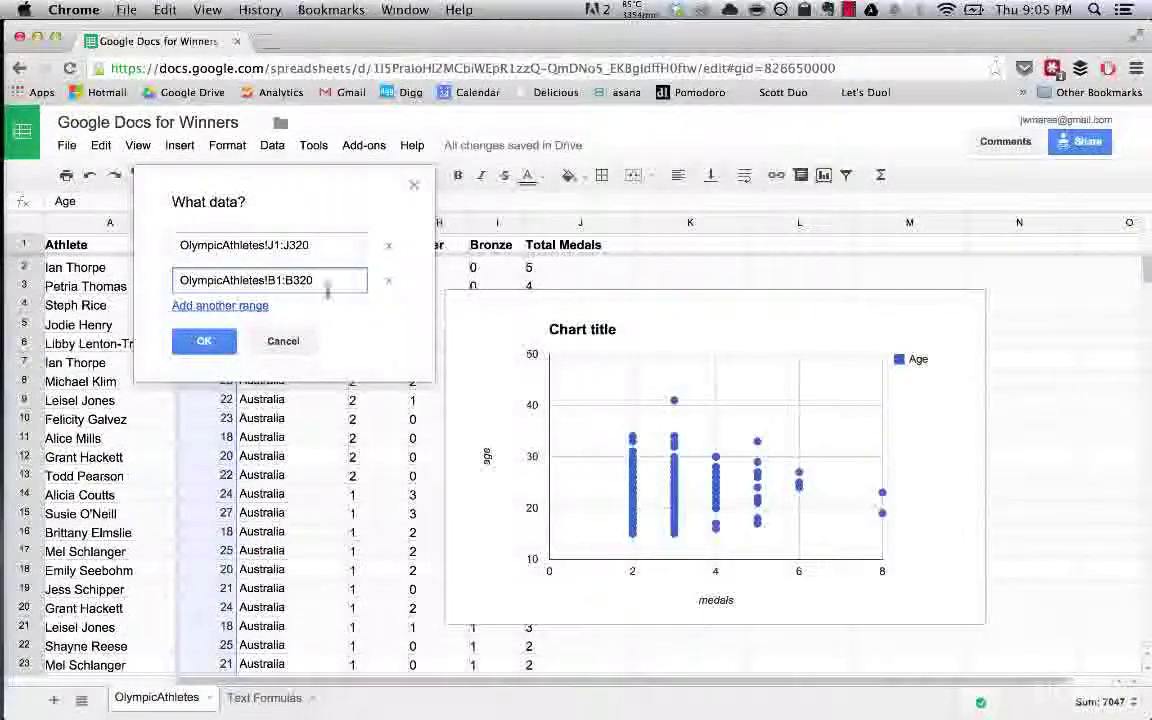
{"action": "left_click", "coordinate": [280, 245]}
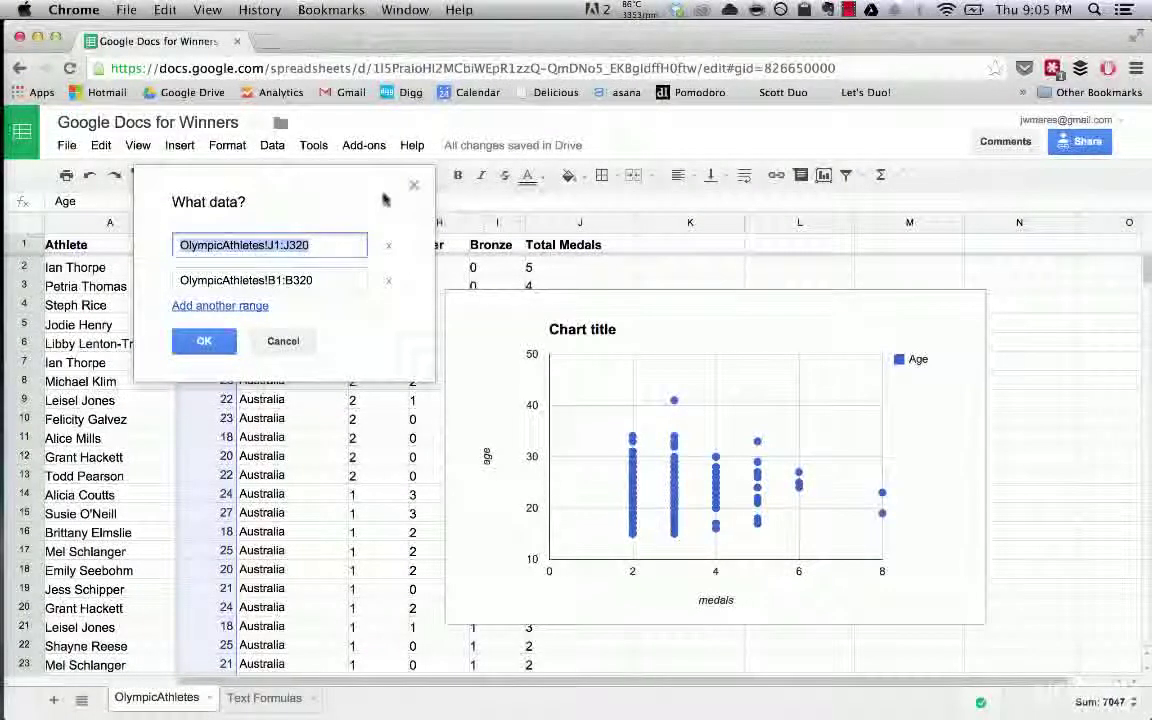
{"action": "left_click_drag", "start_coordinate": [385, 200], "coordinate": [275, 214]}
{"action": "left_click", "coordinate": [378, 222]}
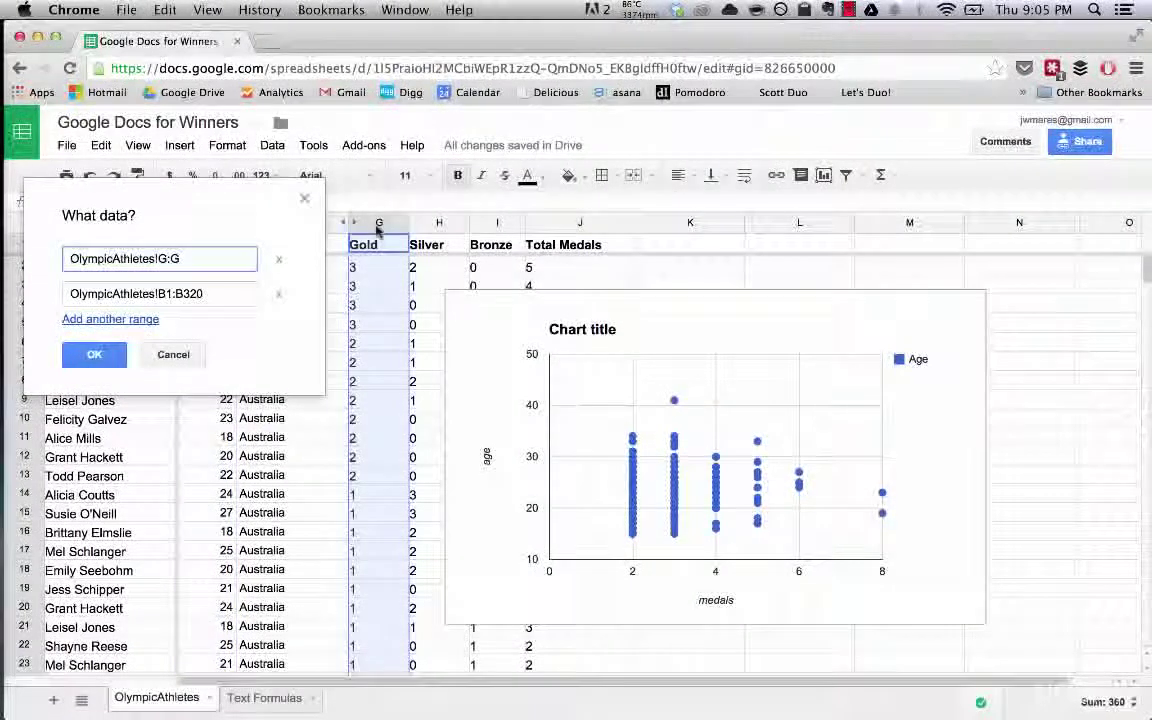
{"action": "left_click", "coordinate": [94, 354]}
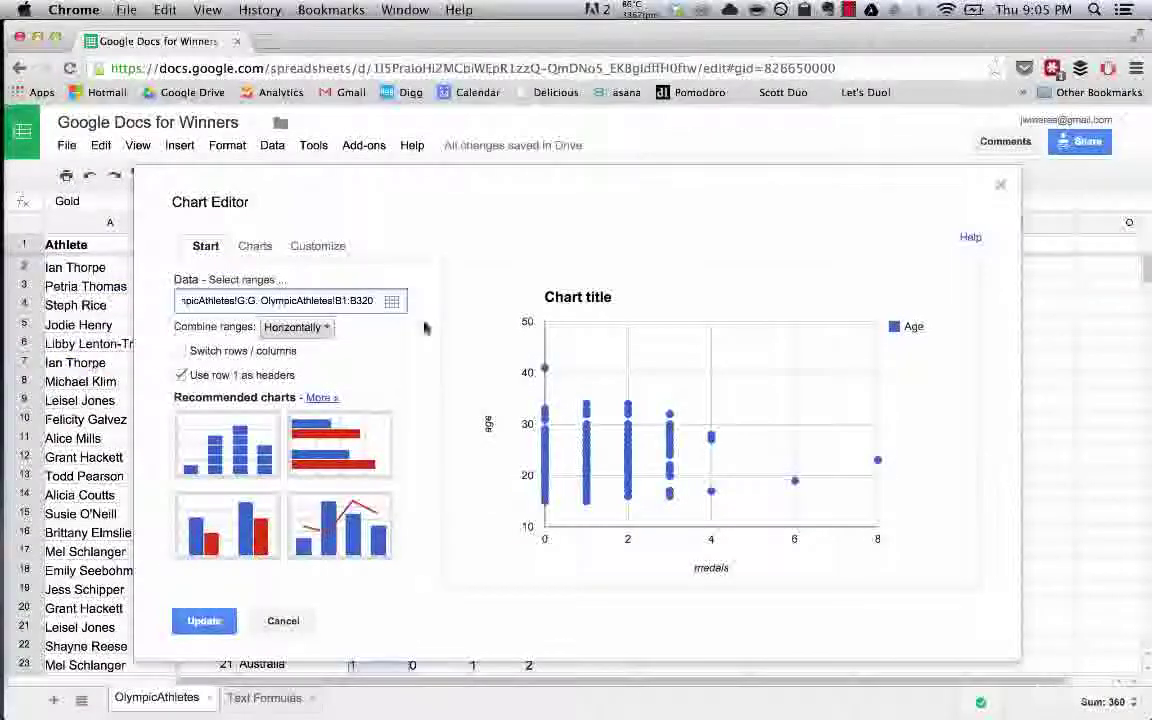
{"action": "left_click", "coordinate": [205, 620]}
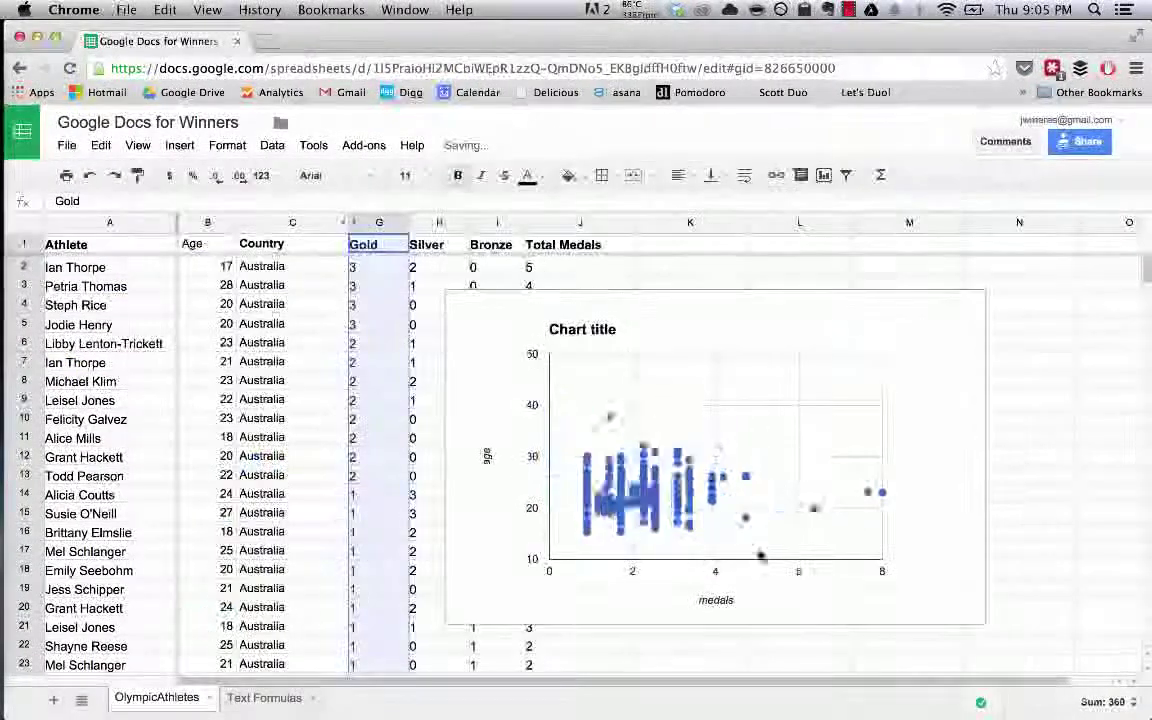